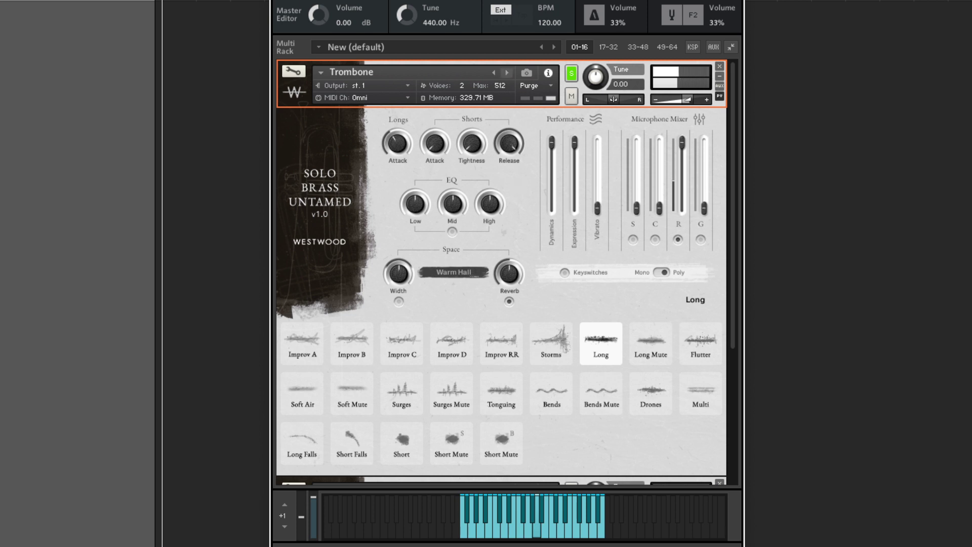
# - Set the master volume to 11.25 dB and switch the trombone to the Improv A articulation
pyautogui.moveTo(317, 22); pyautogui.dragTo(318, 0)
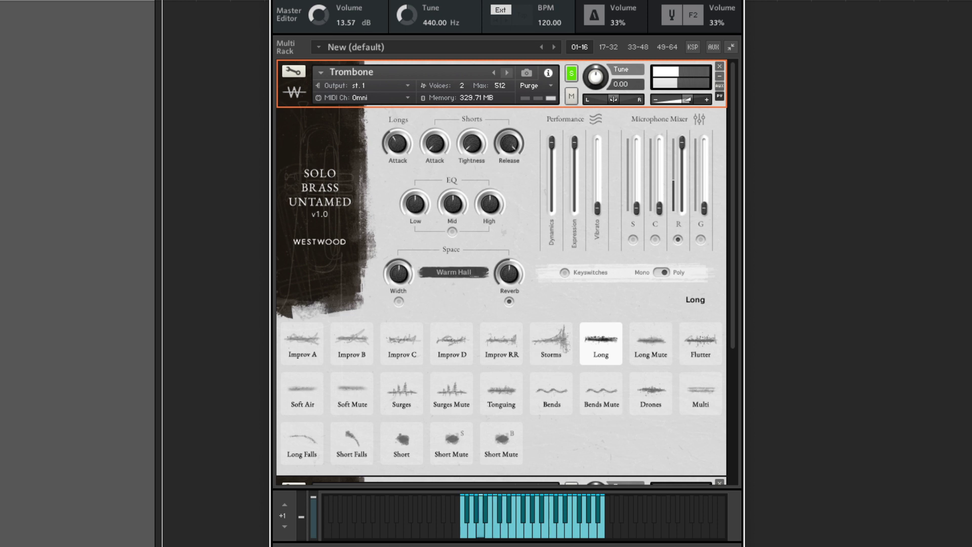
pyautogui.moveTo(310, 31); pyautogui.dragTo(309, 16)
pyautogui.click(297, 339)
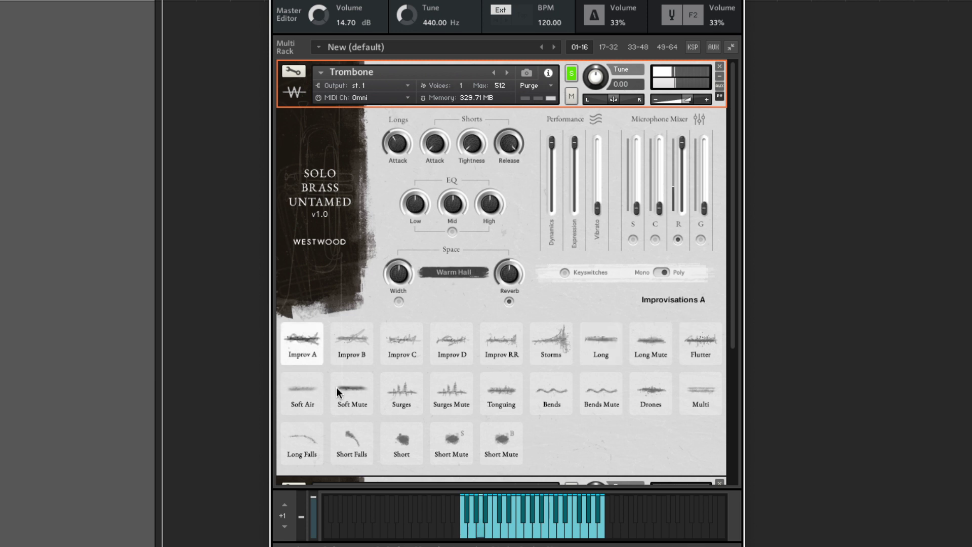
pyautogui.moveTo(318, 15); pyautogui.dragTo(321, 22)
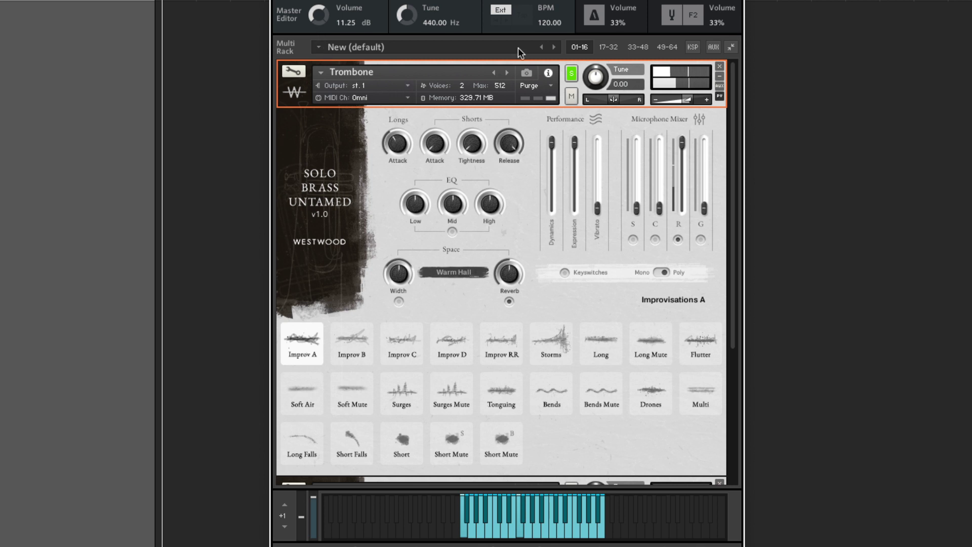
# - Audition the remaining trombone improvisation articulations in order: Improv B, Improv C, Improv D and Improv RR
pyautogui.click(351, 348)
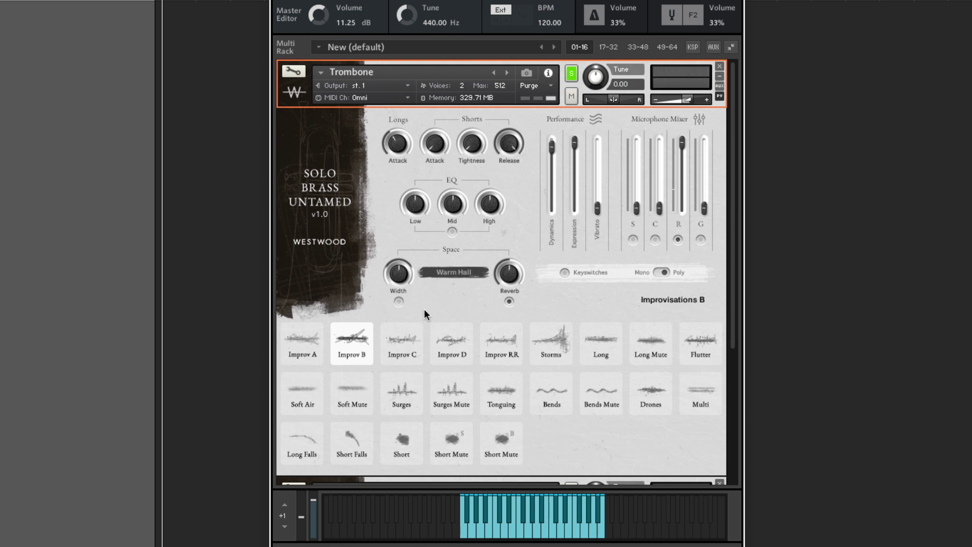
pyautogui.click(404, 347)
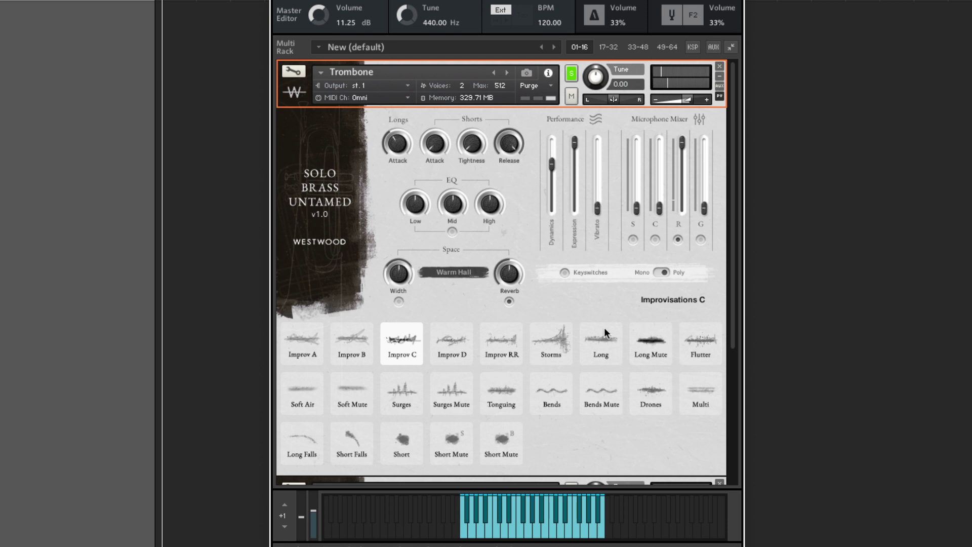
pyautogui.click(433, 353)
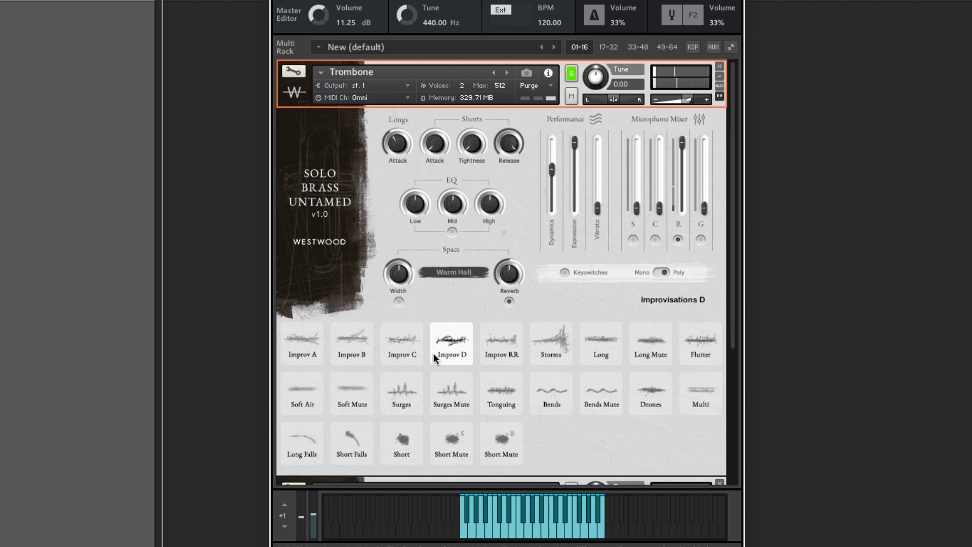
pyautogui.click(493, 353)
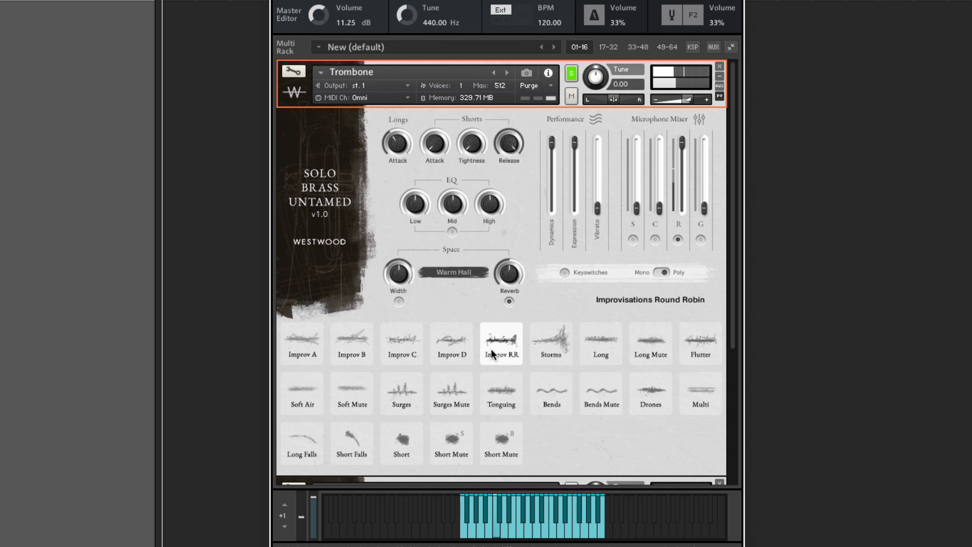
# - Audition the Storms, Long, Long Mute and Flutter articulations of the trombone one after another
pyautogui.click(551, 349)
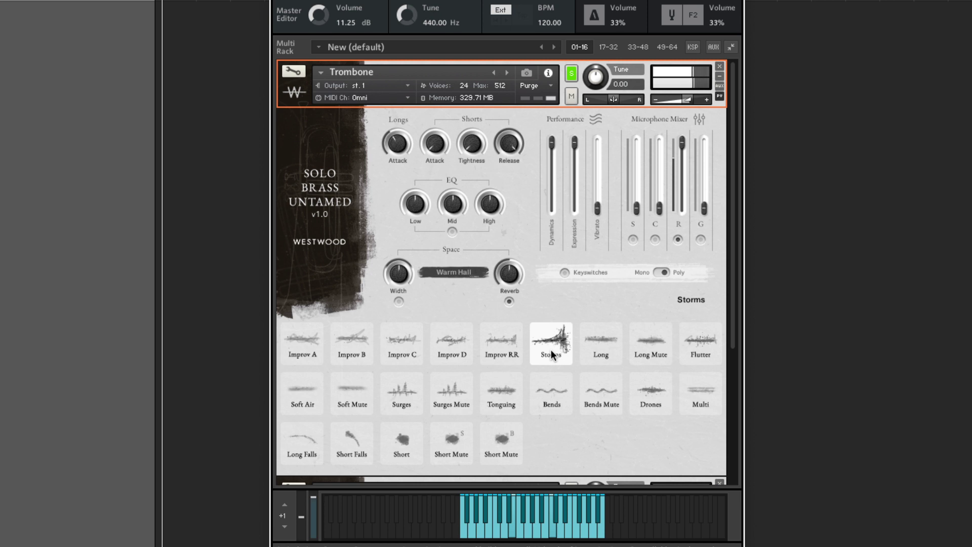
pyautogui.click(590, 346)
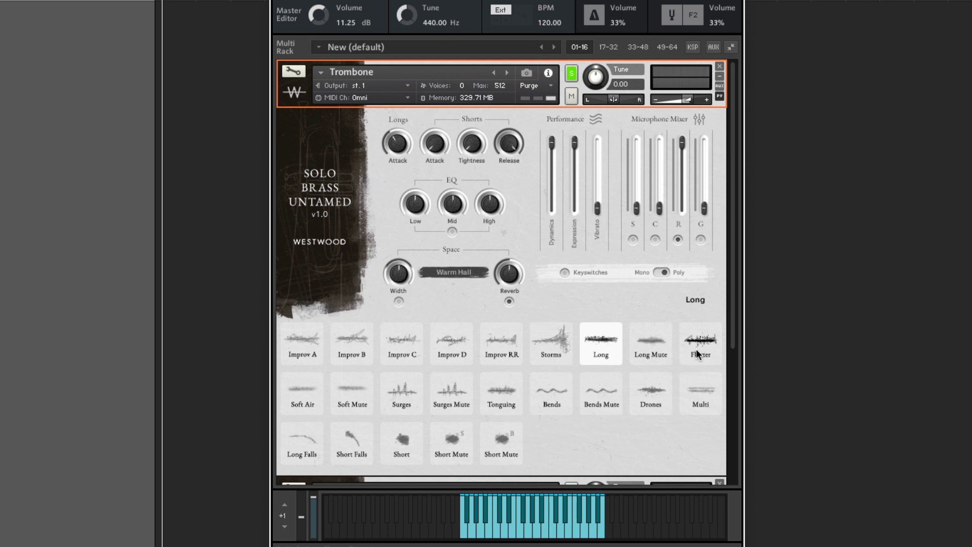
pyautogui.click(653, 344)
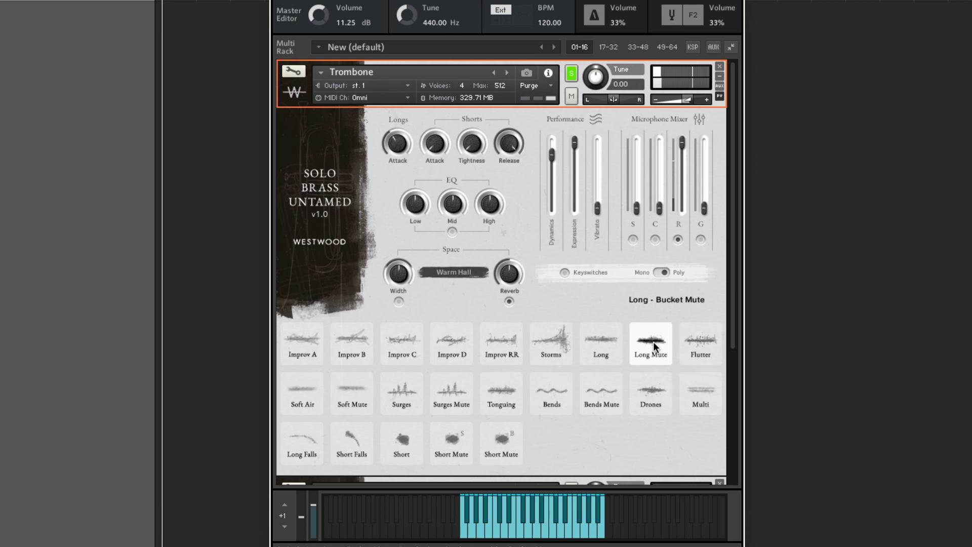
pyautogui.click(704, 345)
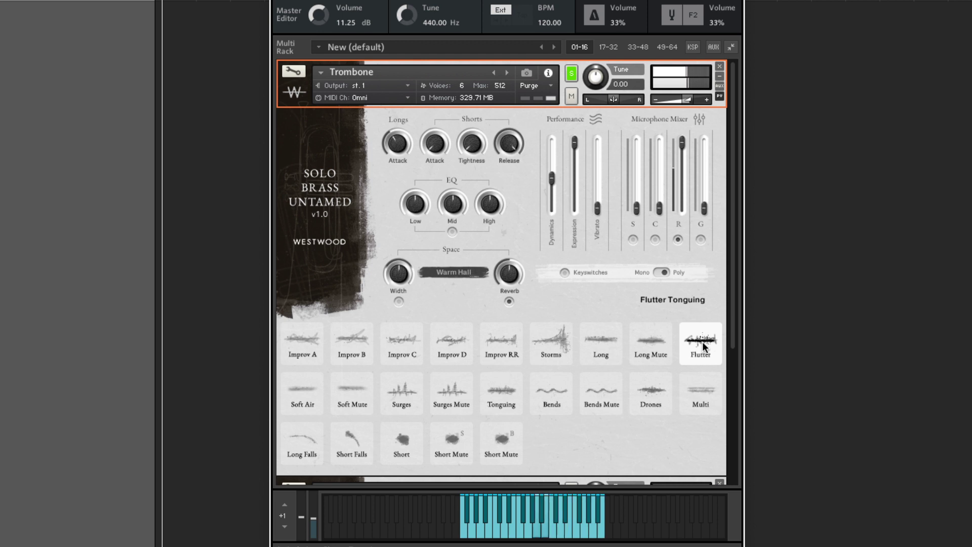
# - Compare the Small Room reverb space with Warm Hall while moving the trombone on to the Soft Air articulation
pyautogui.click(451, 271)
pyautogui.click(465, 350)
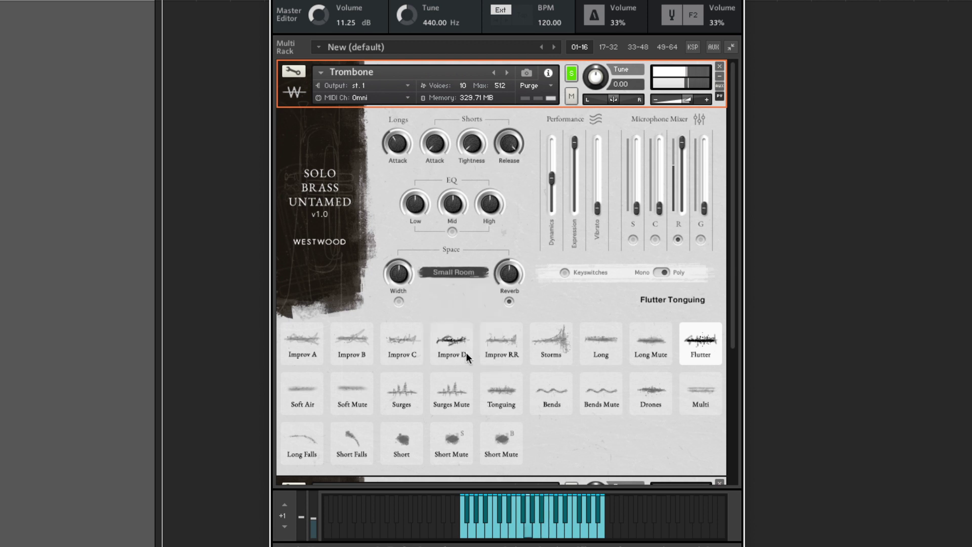
pyautogui.click(301, 388)
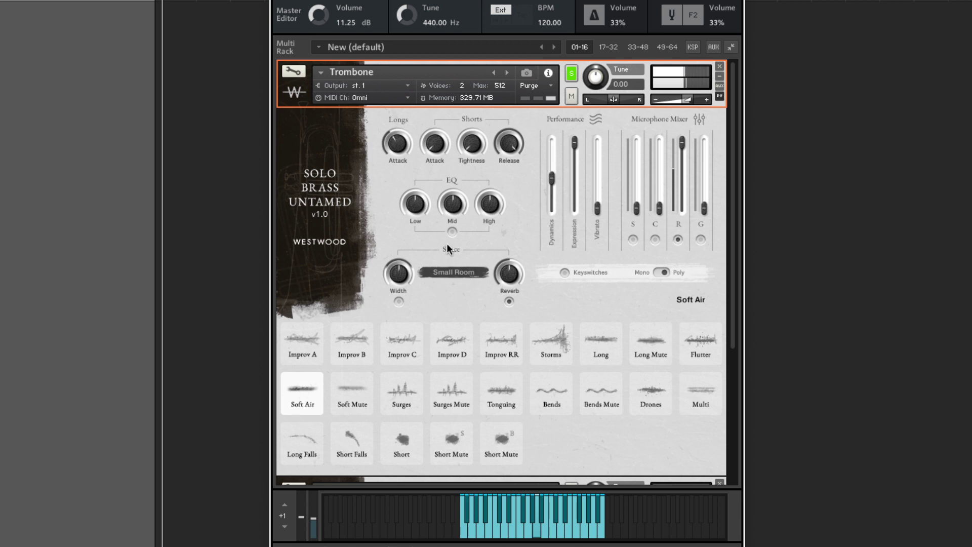
pyautogui.click(457, 268)
pyautogui.click(463, 287)
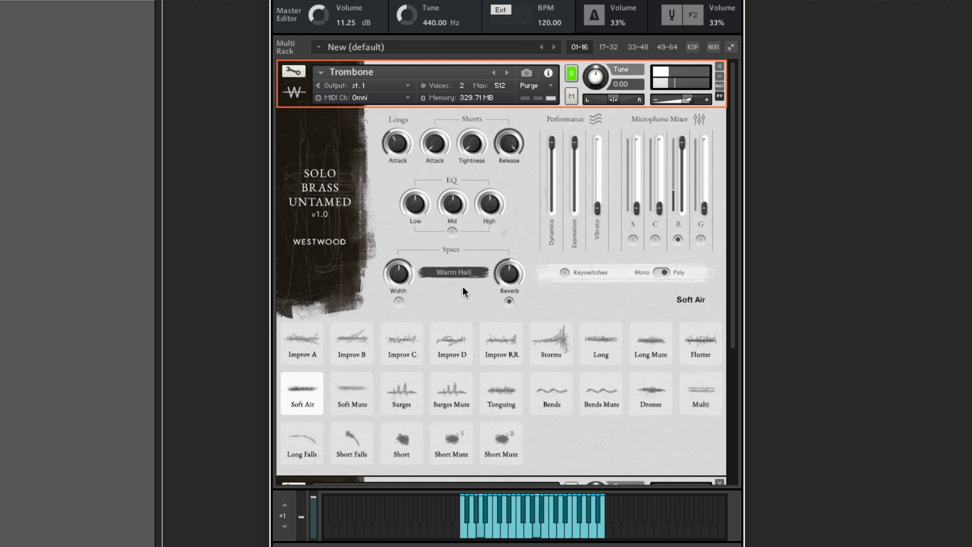
# - Audition the Soft Mute, Surges, Surges Mute and Tonguing articulations of the trombone in turn
pyautogui.click(344, 400)
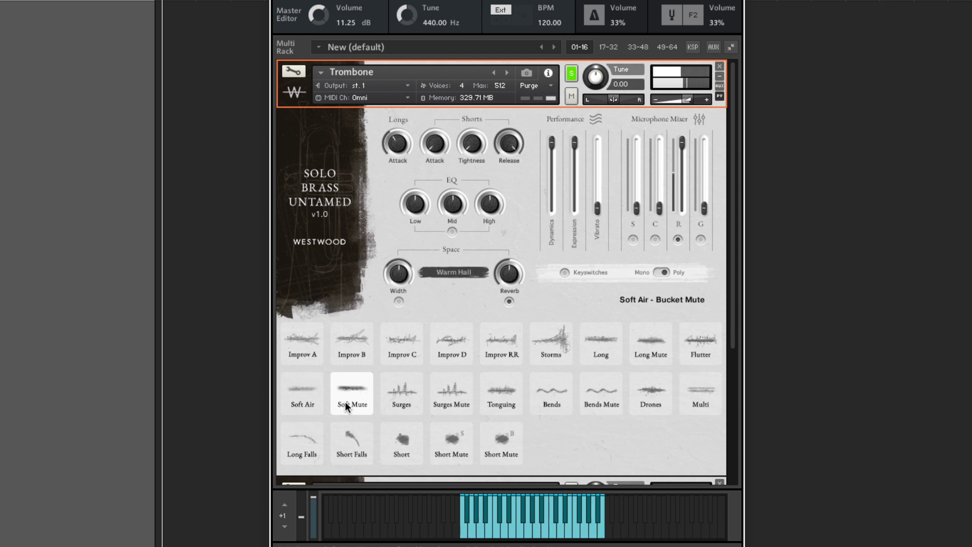
pyautogui.click(393, 392)
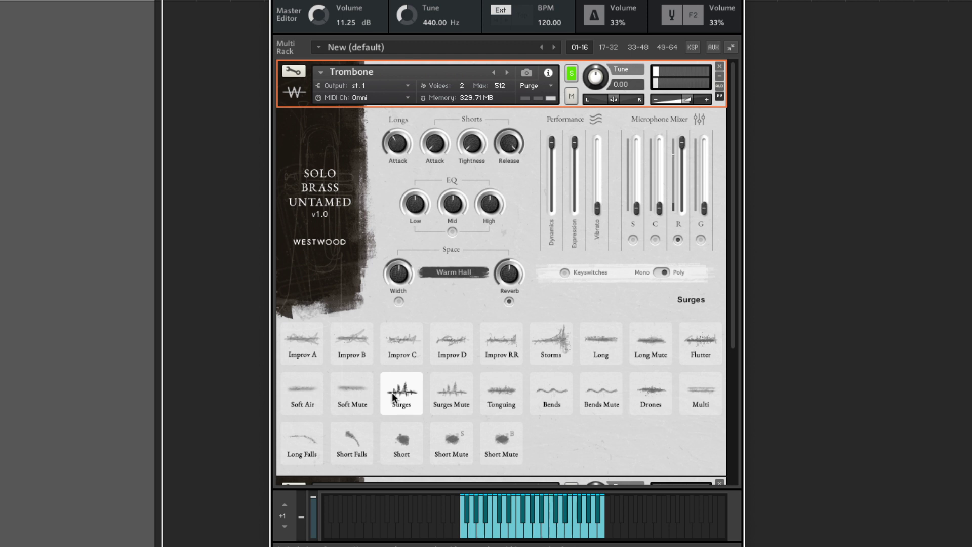
pyautogui.click(441, 389)
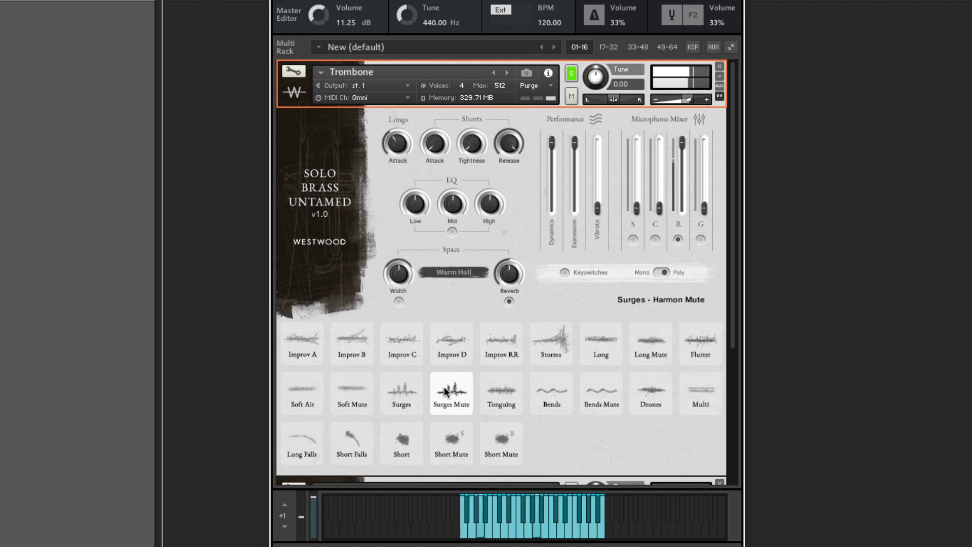
pyautogui.click(487, 391)
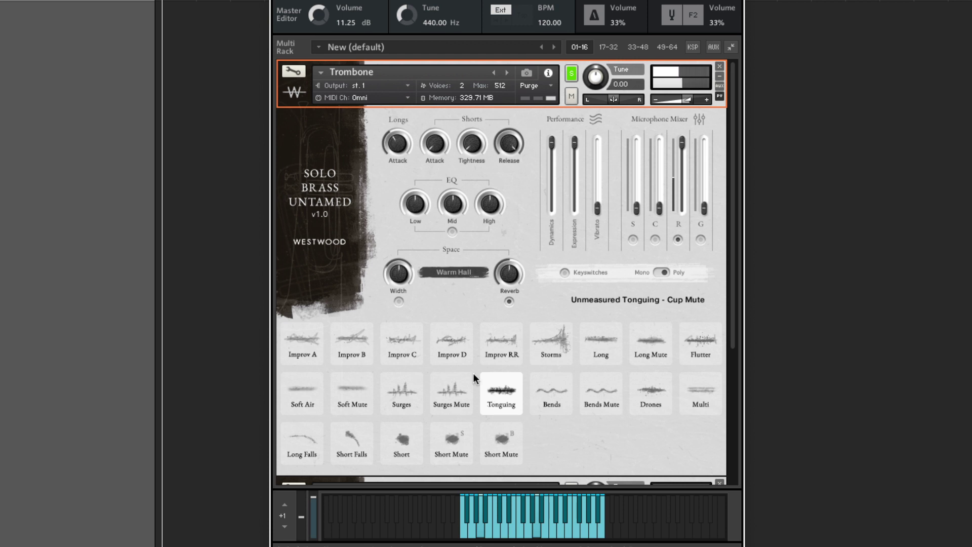
# - Audition the trombone's Bends, Bends Mute, Drones and Multi articulations in turn
pyautogui.click(541, 392)
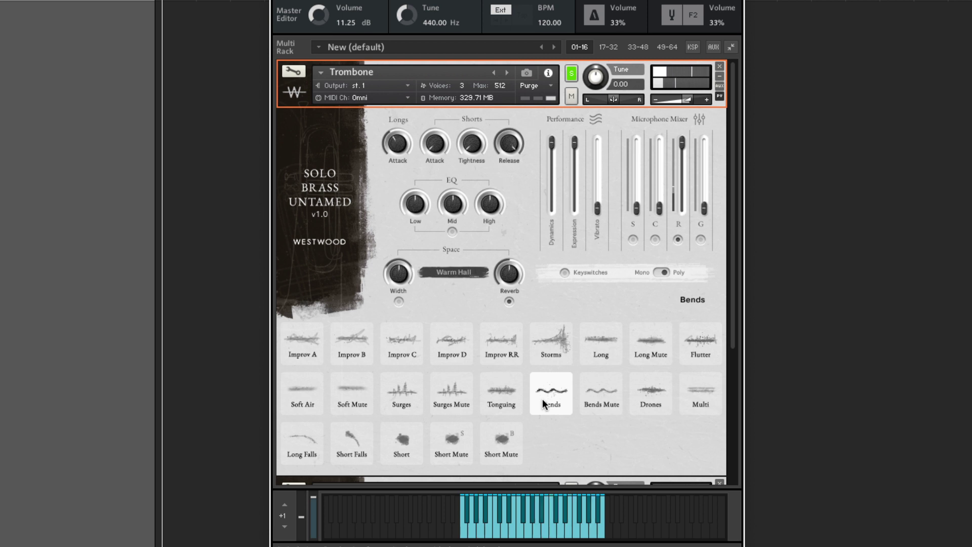
pyautogui.click(586, 399)
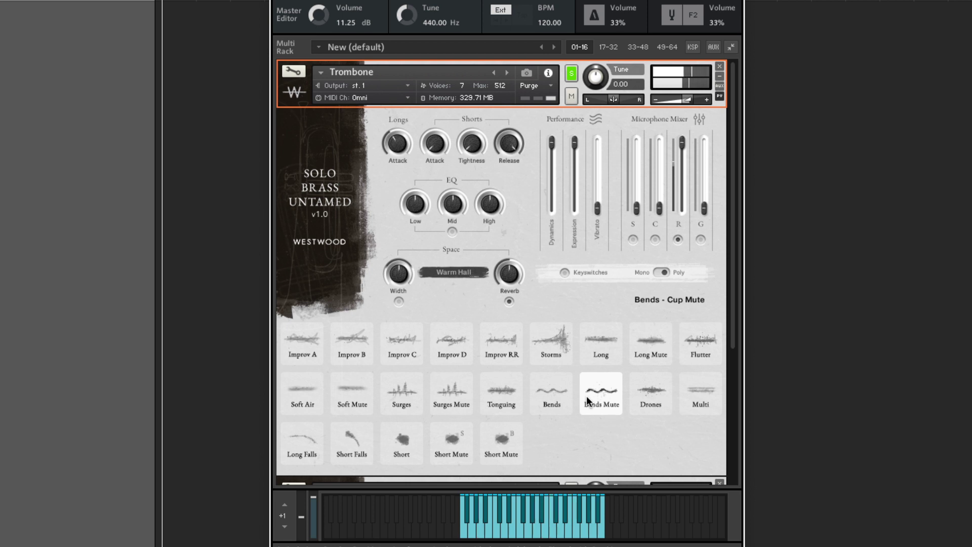
pyautogui.click(639, 387)
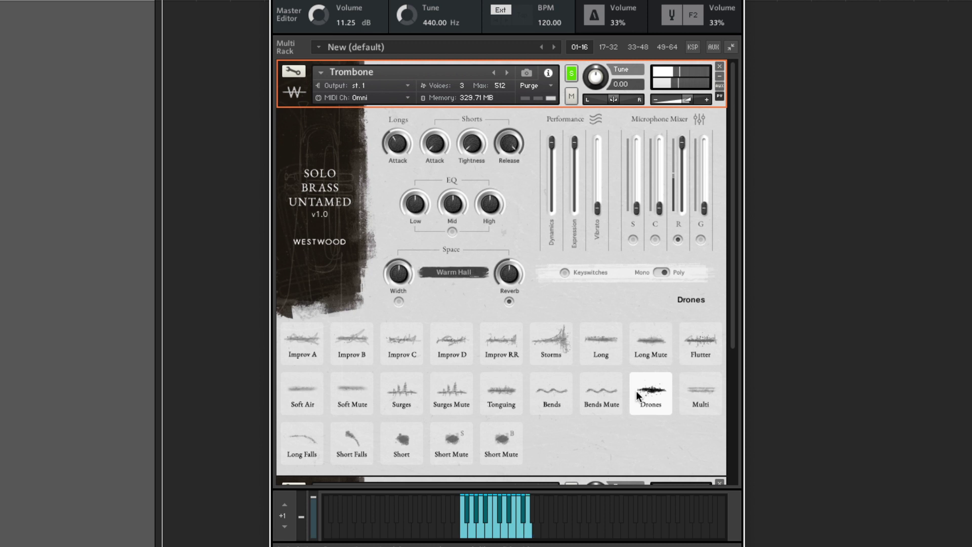
pyautogui.click(706, 395)
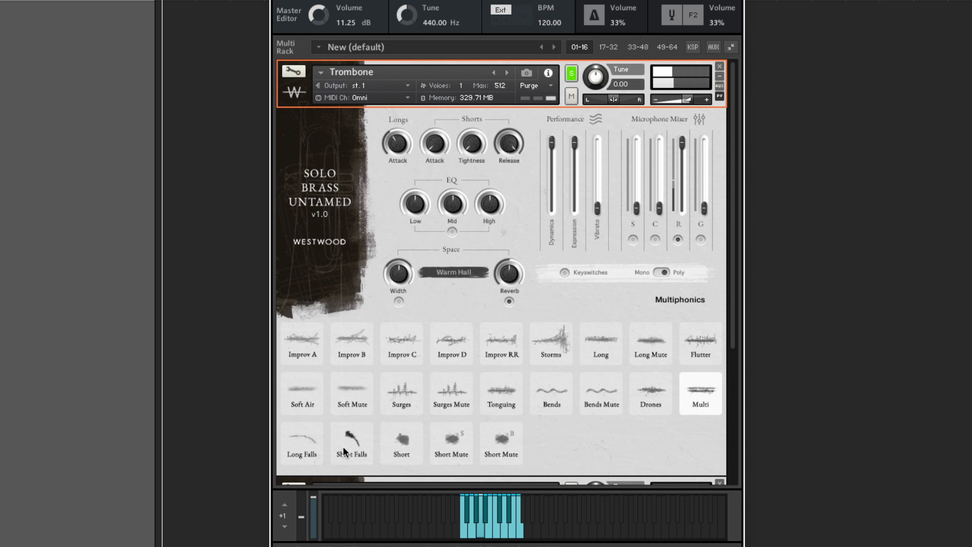
# - Audition the Long Falls and Short Falls articulations, finishing on the Short articulation
pyautogui.click(304, 442)
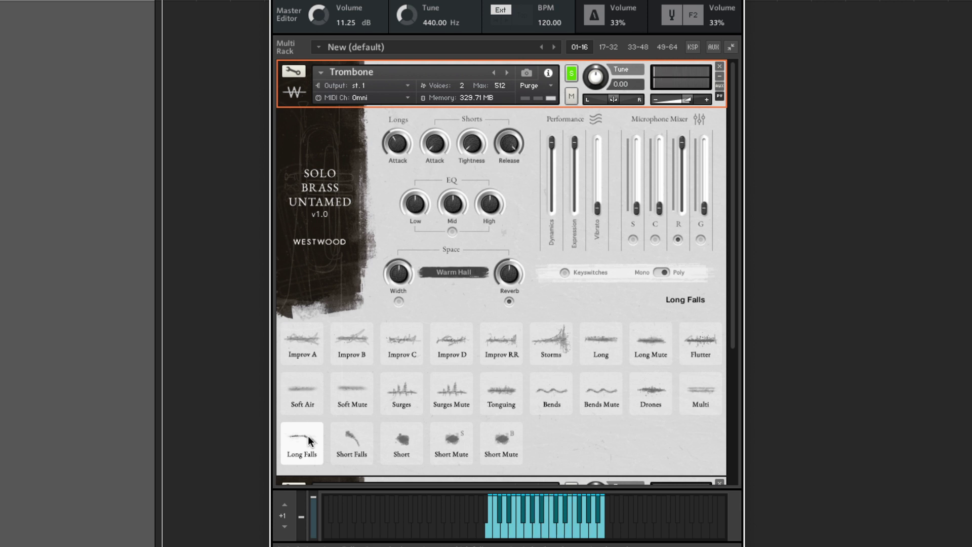
pyautogui.click(334, 439)
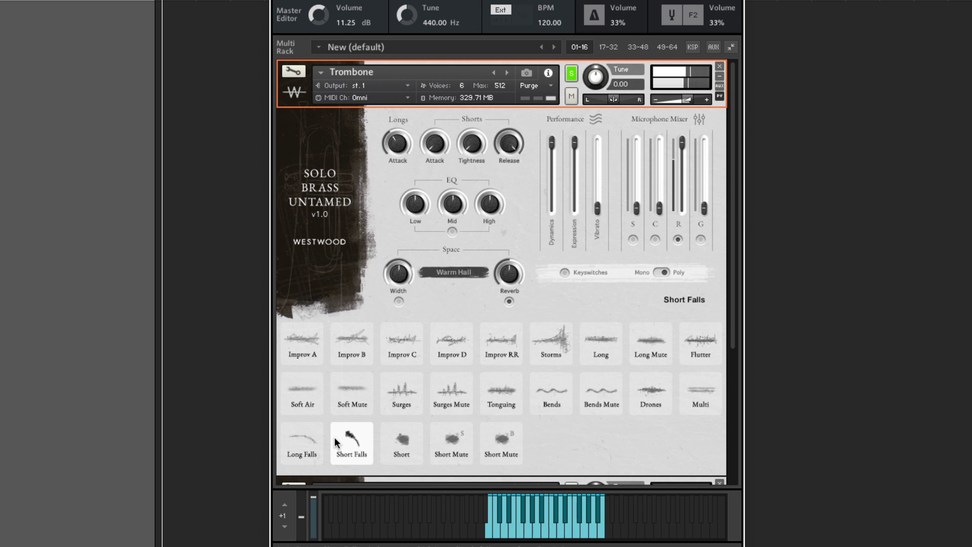
pyautogui.click(418, 452)
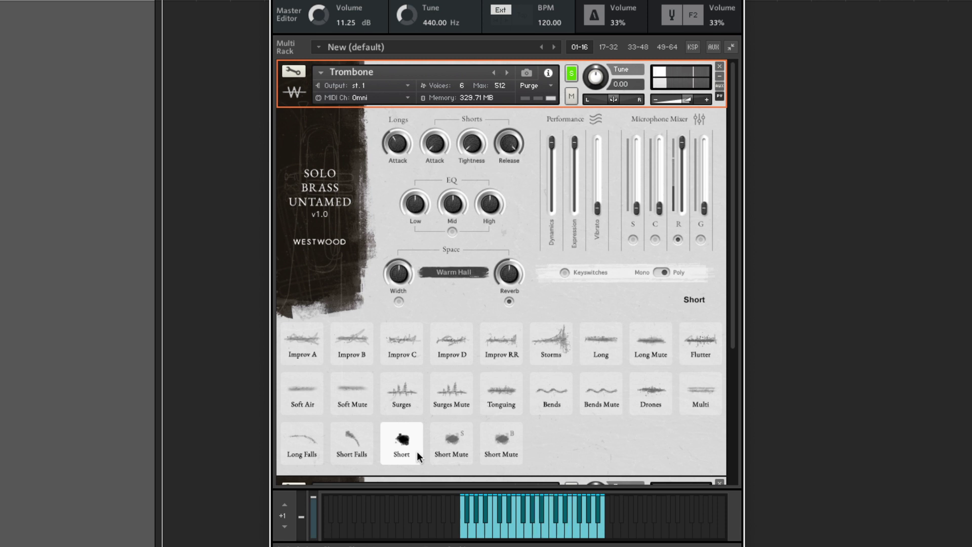
# - Audition the Church Hall, Lost Hall and Plate Hall reverb spaces on the Short articulation
pyautogui.click(454, 272)
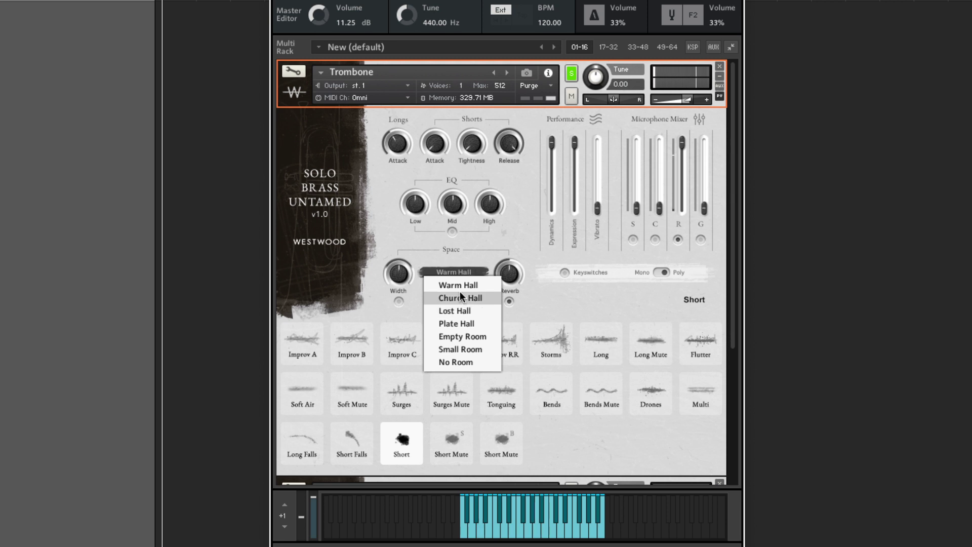
pyautogui.click(460, 296)
pyautogui.click(461, 272)
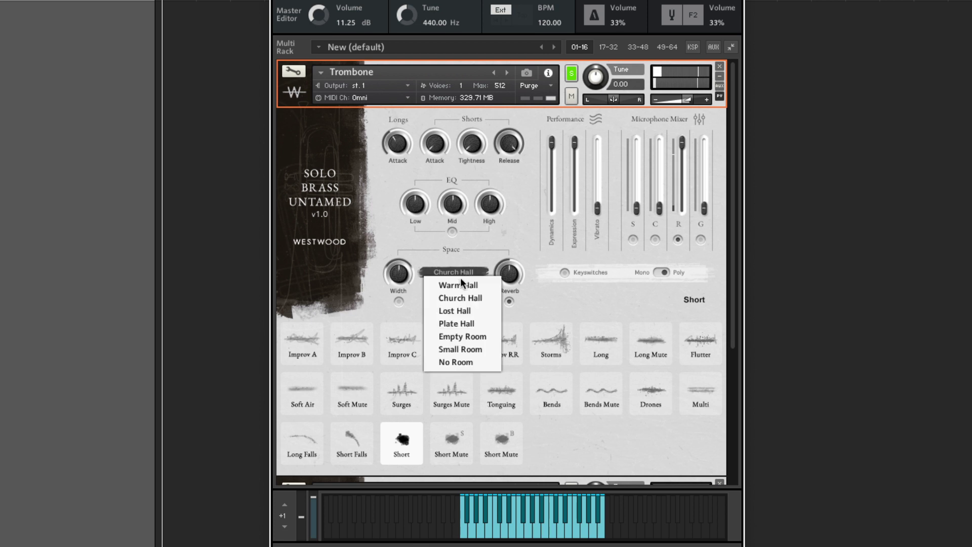
pyautogui.click(462, 310)
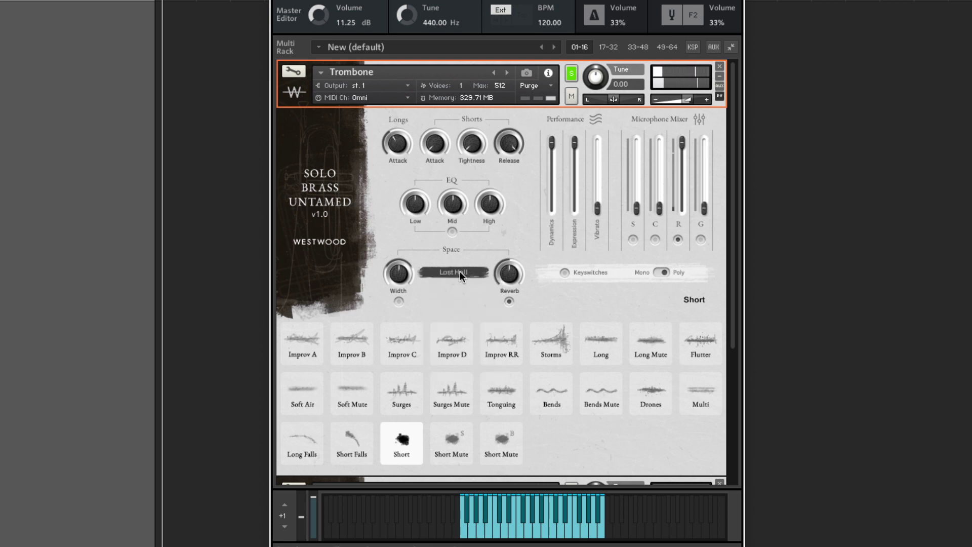
pyautogui.click(460, 272)
pyautogui.click(464, 324)
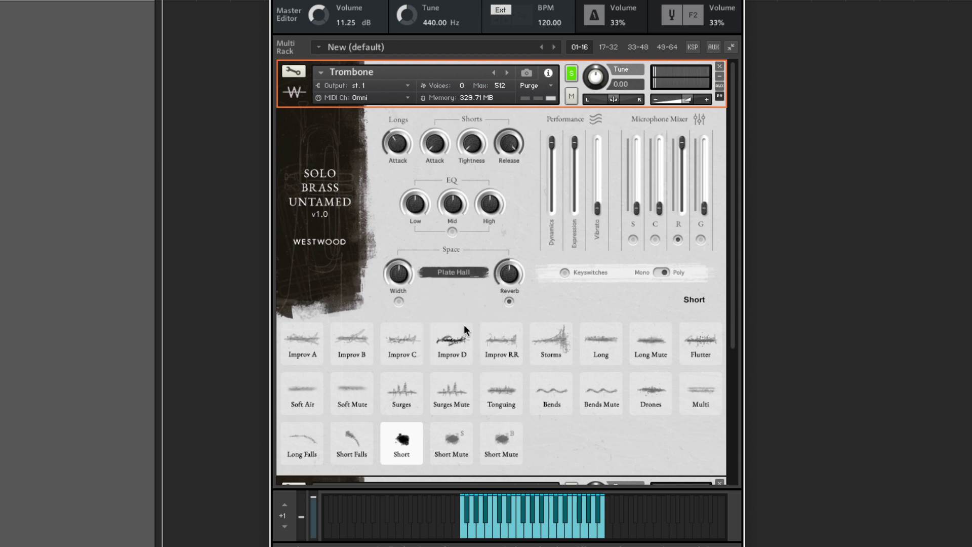
pyautogui.click(461, 269)
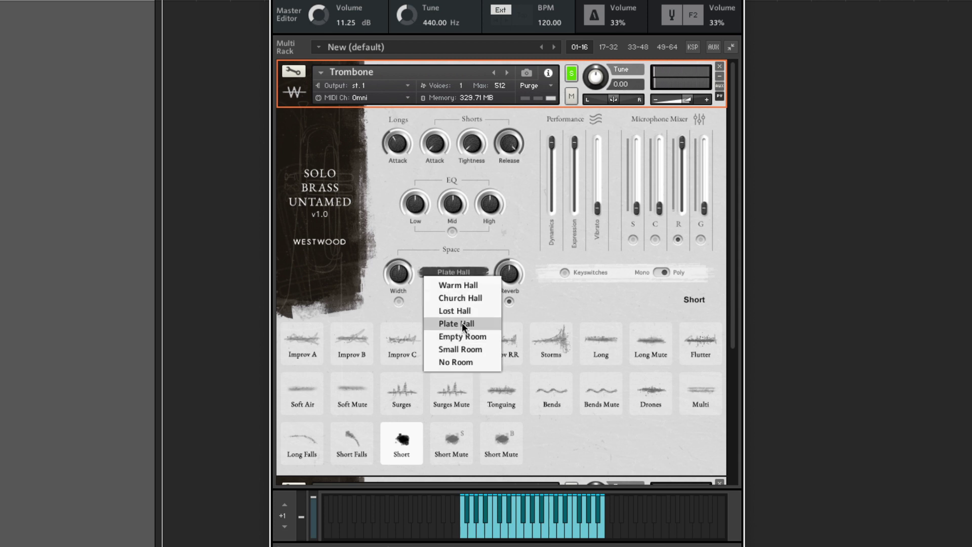
pyautogui.click(462, 322)
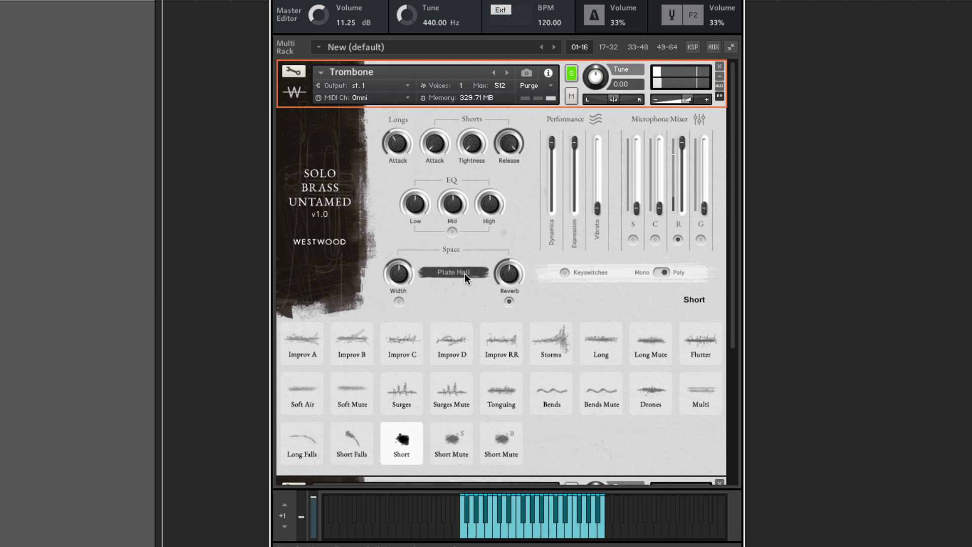
# - Audition the Empty Room, Small Room and No Room reverb spaces on the Short articulation
pyautogui.click(464, 272)
pyautogui.click(472, 333)
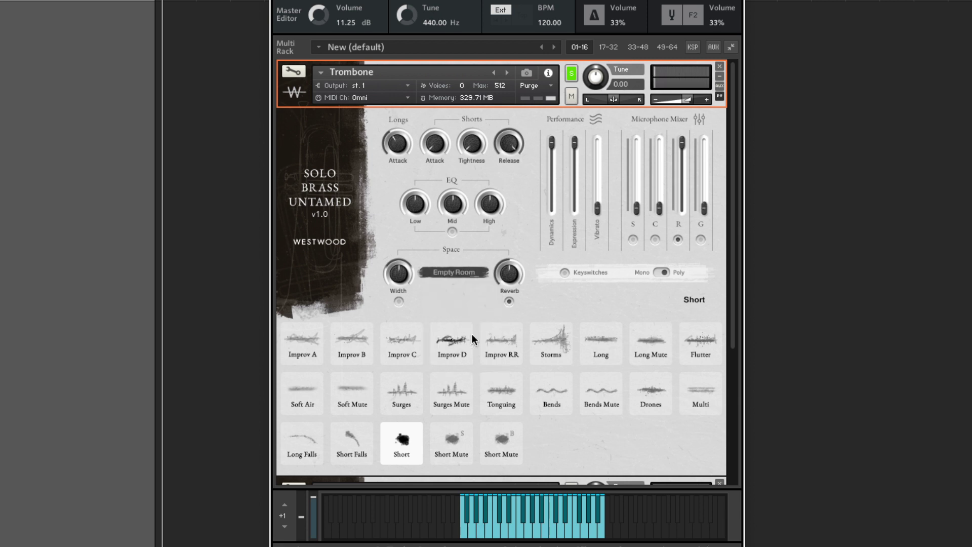
pyautogui.click(459, 271)
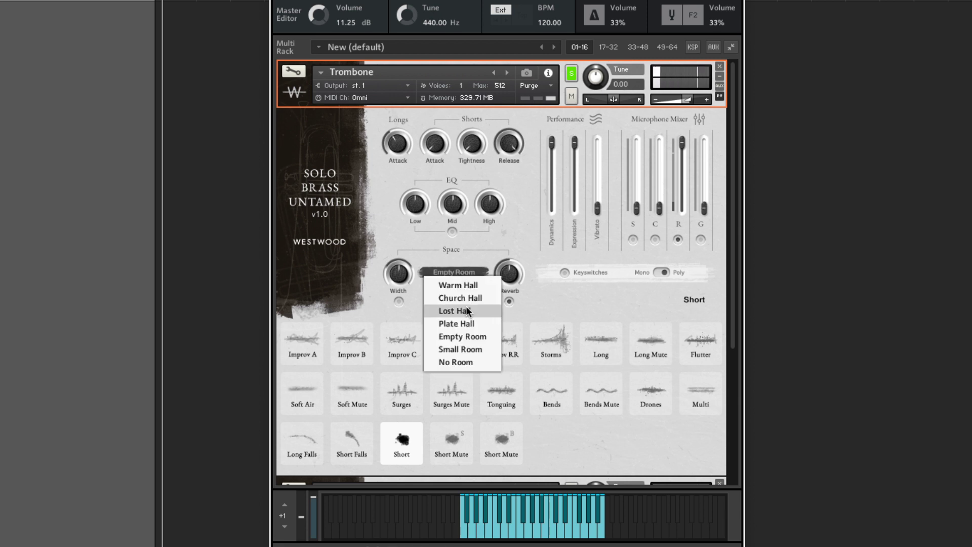
pyautogui.click(472, 349)
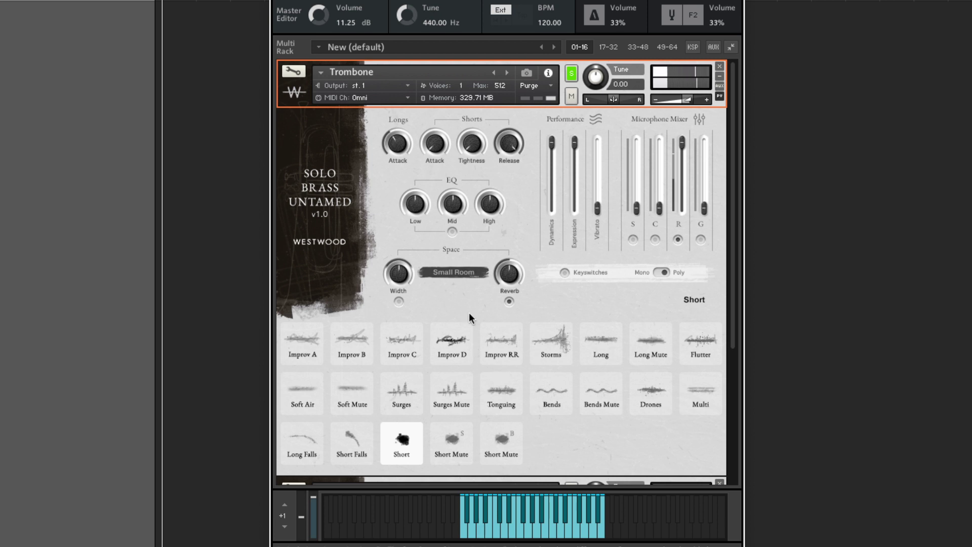
pyautogui.click(458, 272)
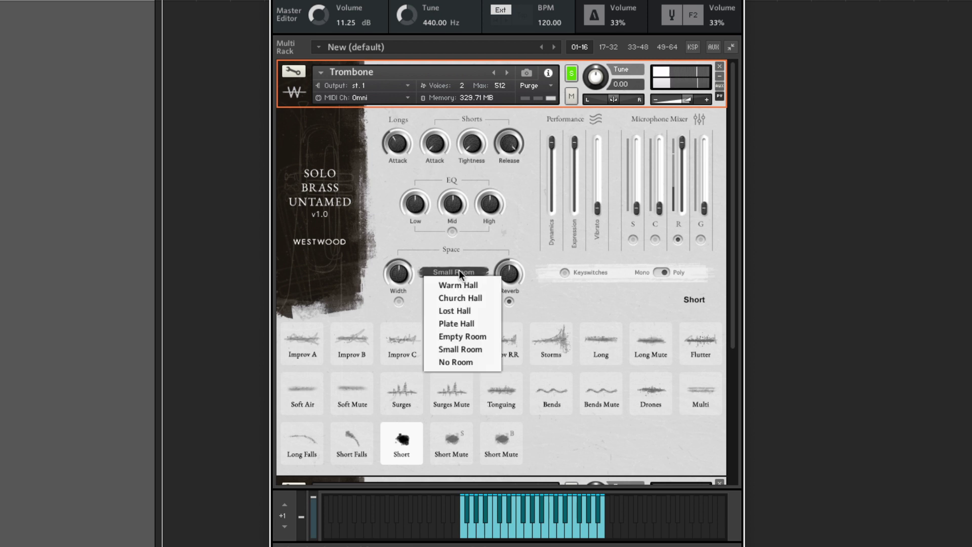
pyautogui.click(465, 364)
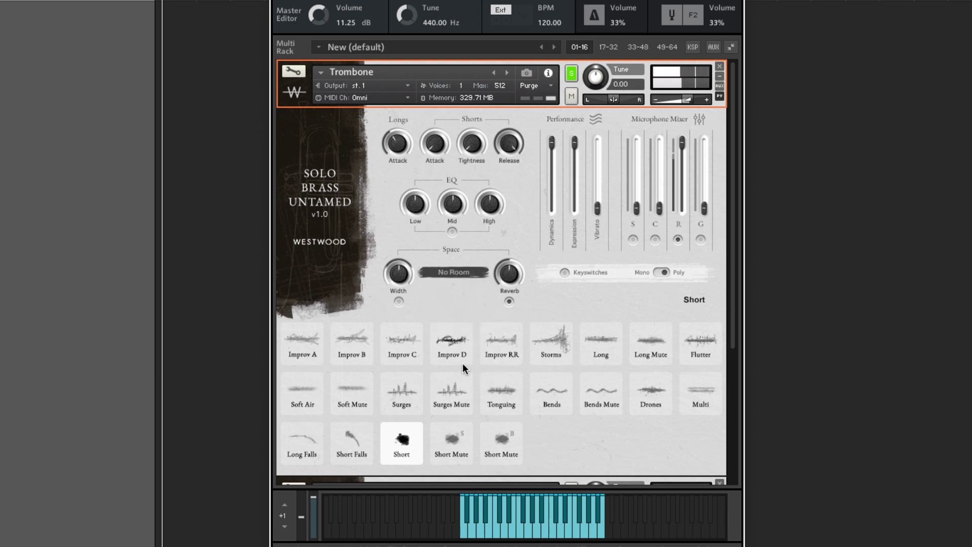
# - Audition the straight and bucket Short Mute articulations using the Small Room reverb space
pyautogui.click(453, 448)
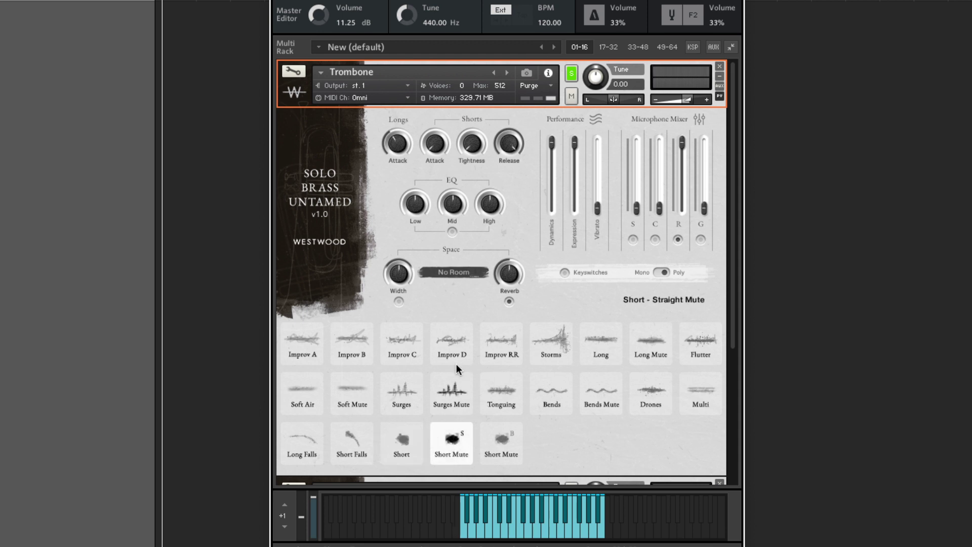
pyautogui.click(466, 268)
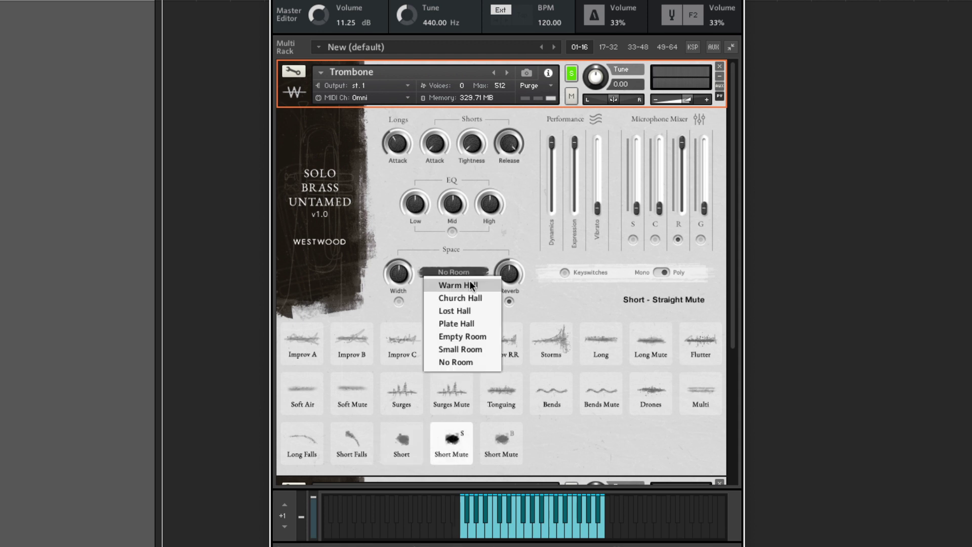
pyautogui.click(466, 349)
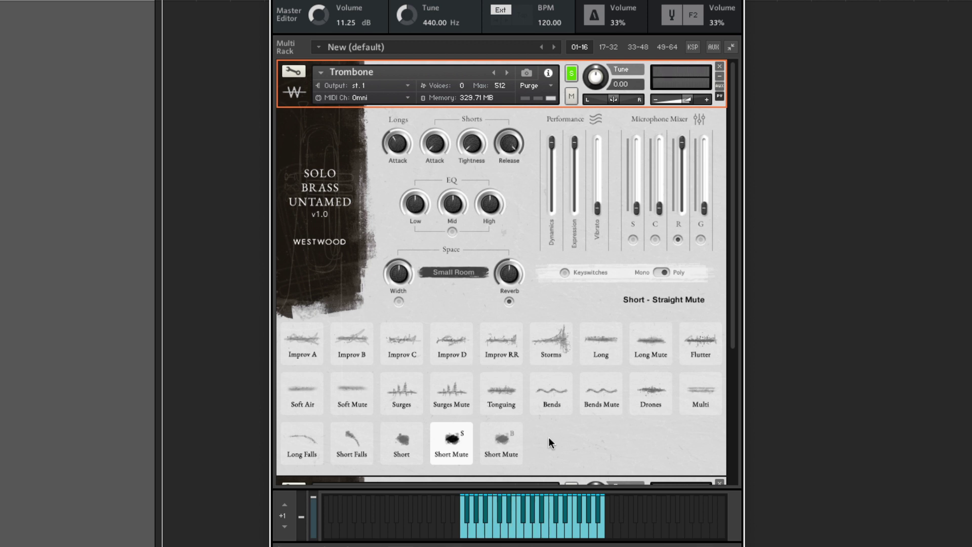
pyautogui.click(500, 457)
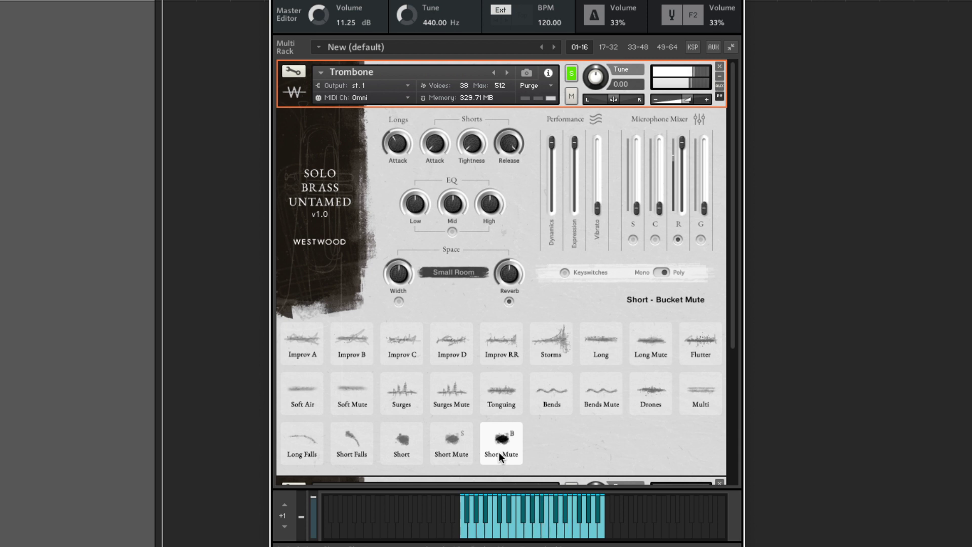
# - Select the Long articulation and enable the S, C and G microphones so their samples load
pyautogui.click(598, 350)
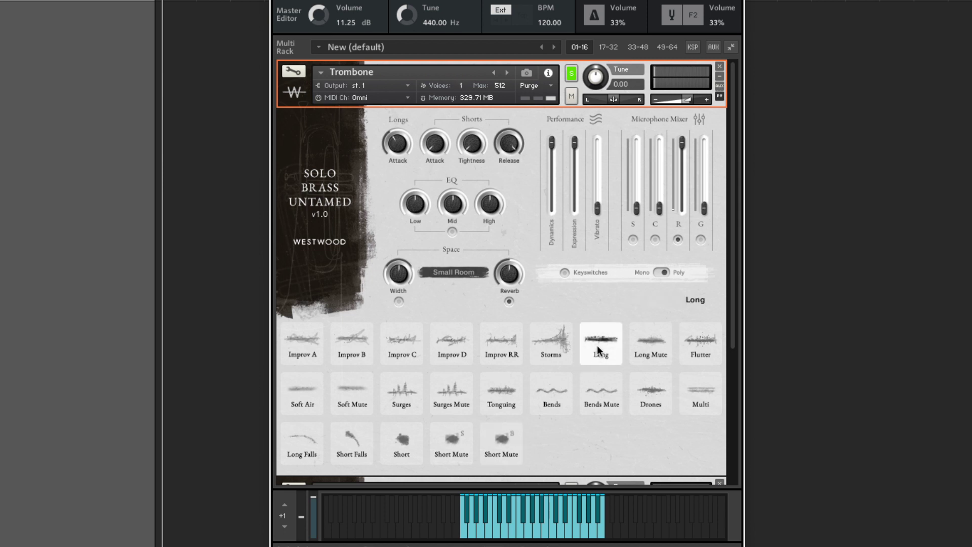
pyautogui.click(632, 240)
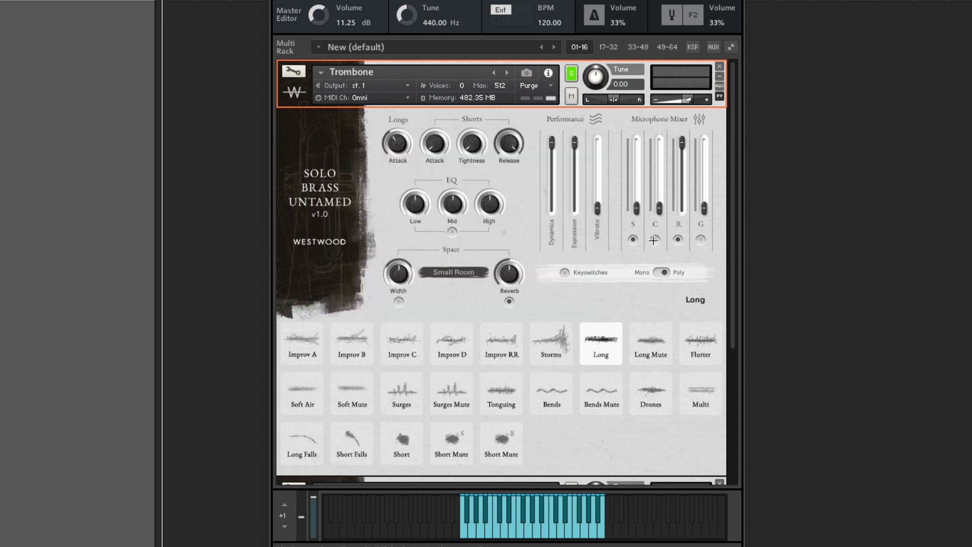
pyautogui.click(655, 240)
pyautogui.click(701, 239)
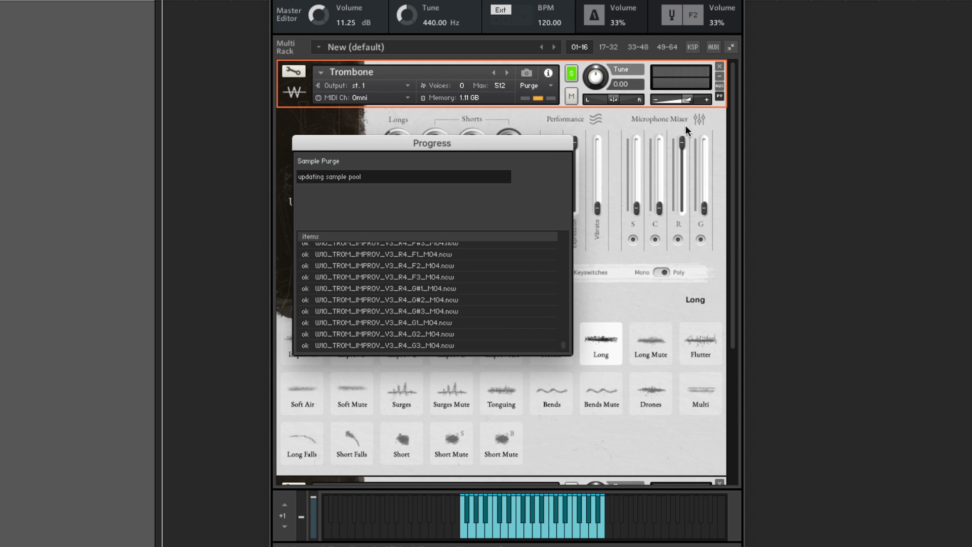
# - Audition the S, C, R and G microphones one at a time, each at full level with the others fully down
pyautogui.moveTo(681, 140); pyautogui.dragTo(670, 404)
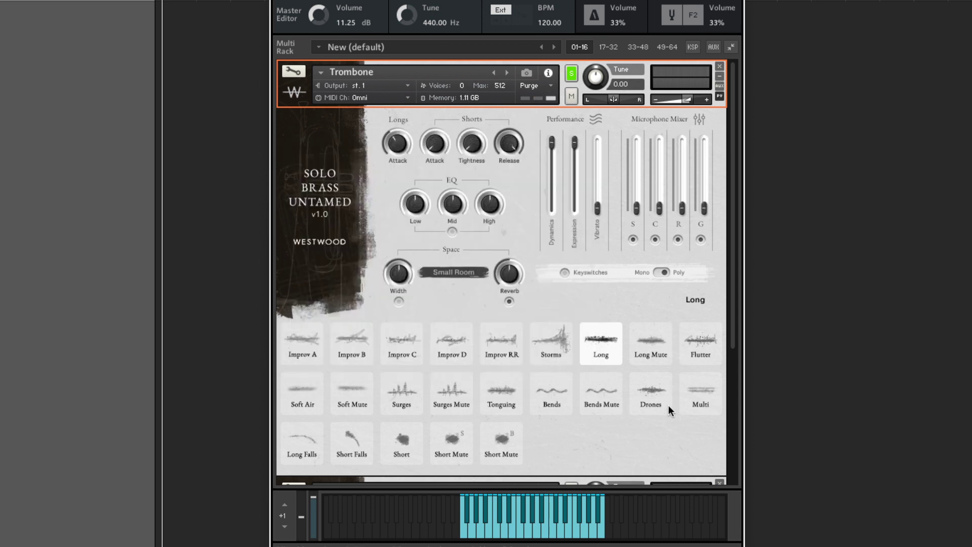
pyautogui.moveTo(637, 203); pyautogui.dragTo(637, 143)
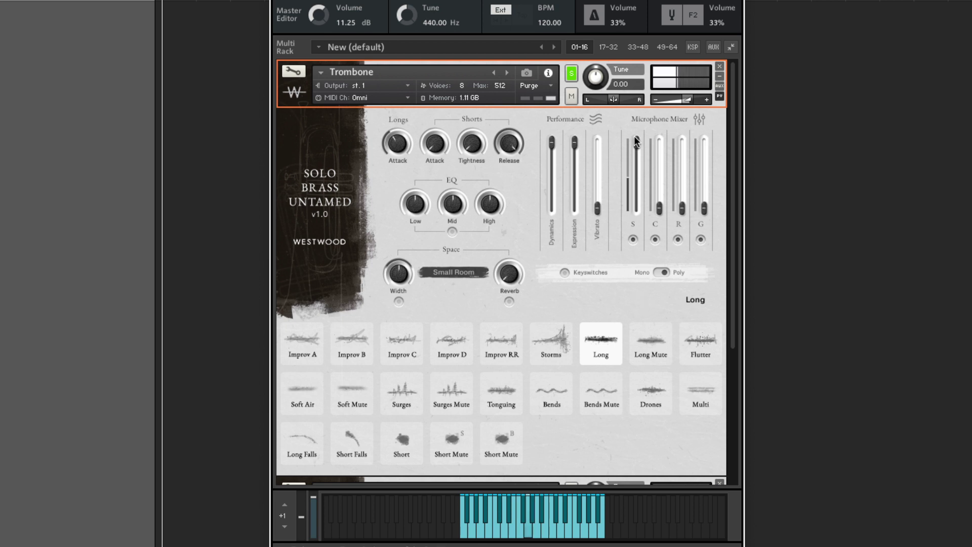
pyautogui.moveTo(636, 140); pyautogui.dragTo(637, 209)
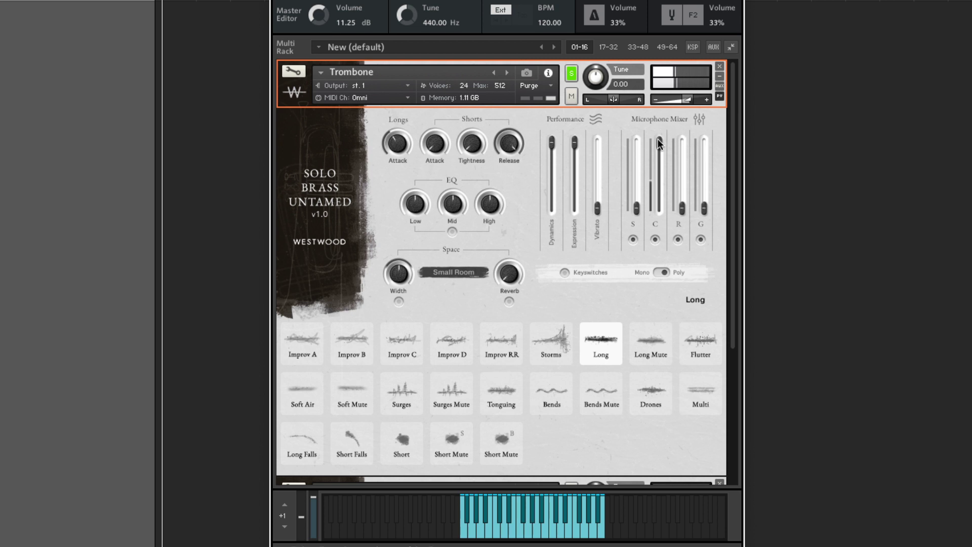
pyautogui.moveTo(657, 138); pyautogui.dragTo(656, 417)
pyautogui.moveTo(687, 205); pyautogui.dragTo(684, 141)
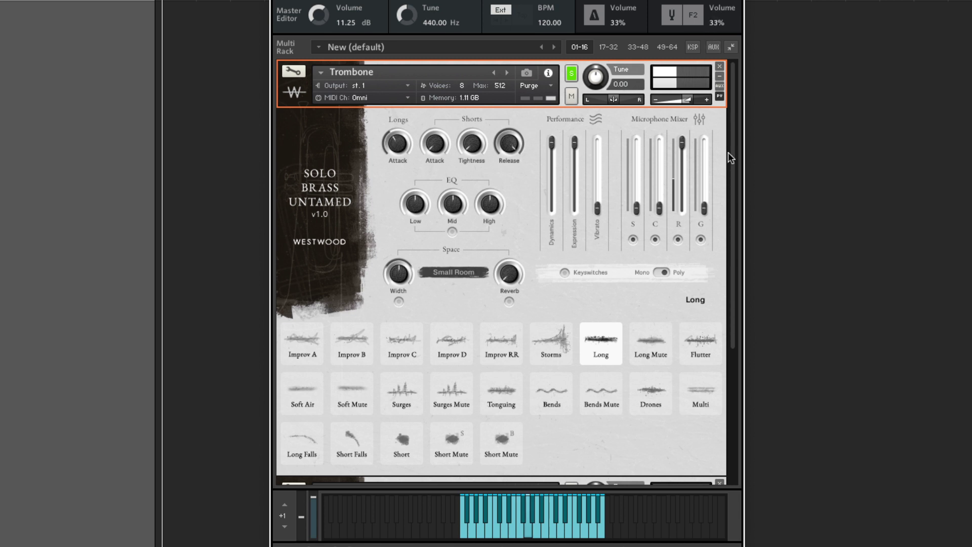
pyautogui.moveTo(682, 152); pyautogui.dragTo(703, 264)
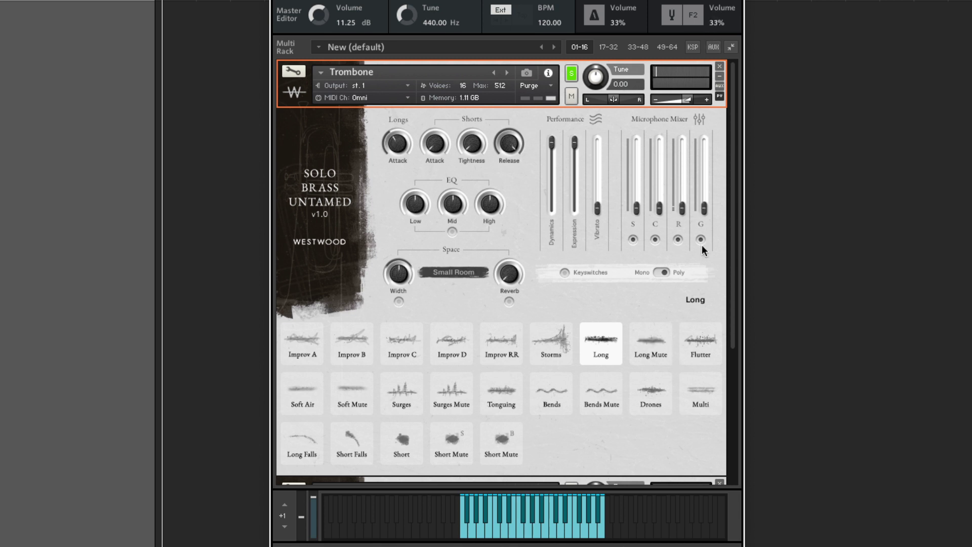
pyautogui.moveTo(701, 205); pyautogui.dragTo(704, 143)
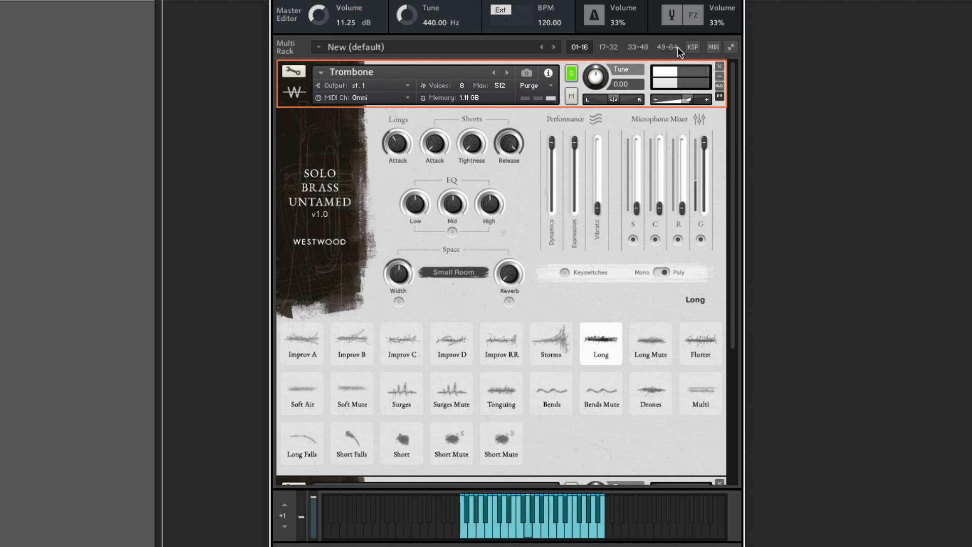
# - Blend all four microphones by bringing G down to a medium level and raising S, C and R to similar levels
pyautogui.moveTo(705, 141); pyautogui.dragTo(707, 210)
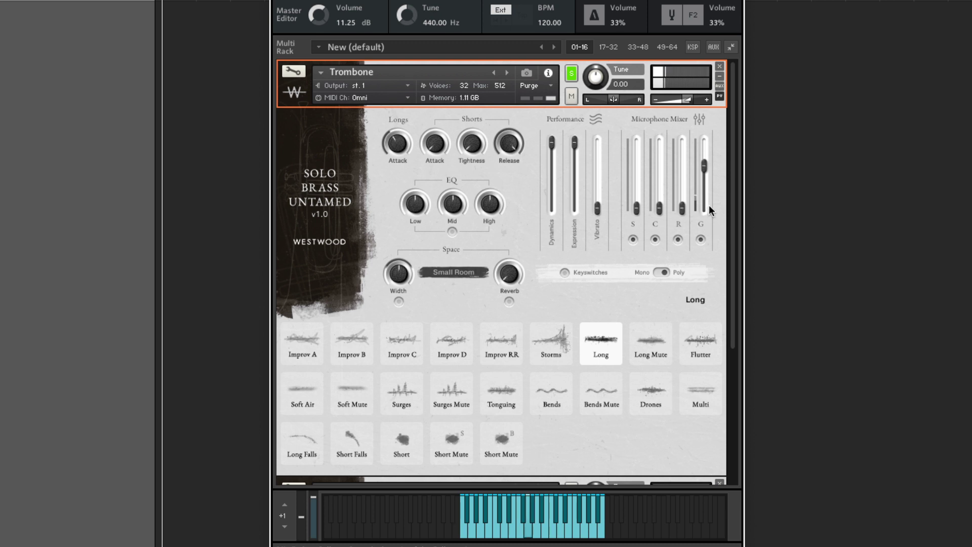
pyautogui.moveTo(642, 155); pyautogui.dragTo(649, 99)
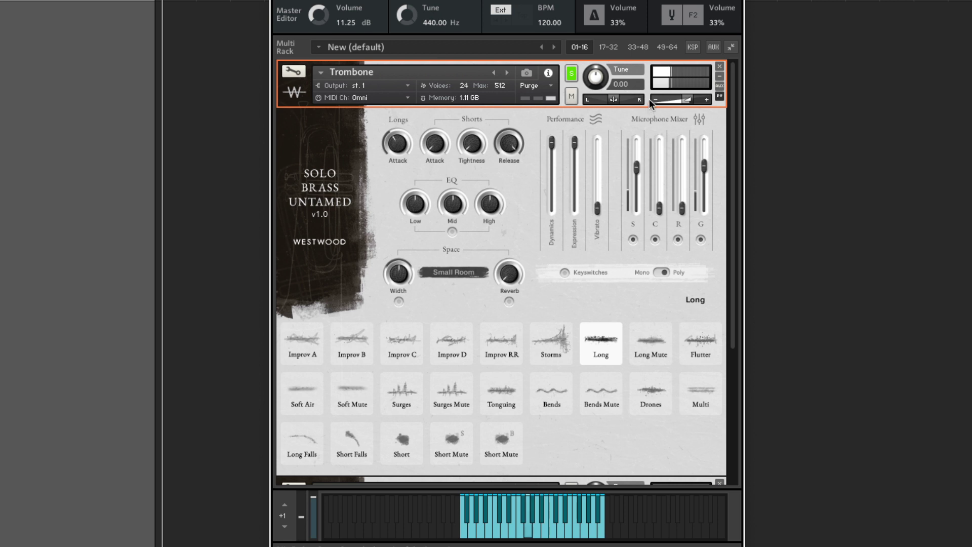
pyautogui.moveTo(658, 210); pyautogui.dragTo(664, 114)
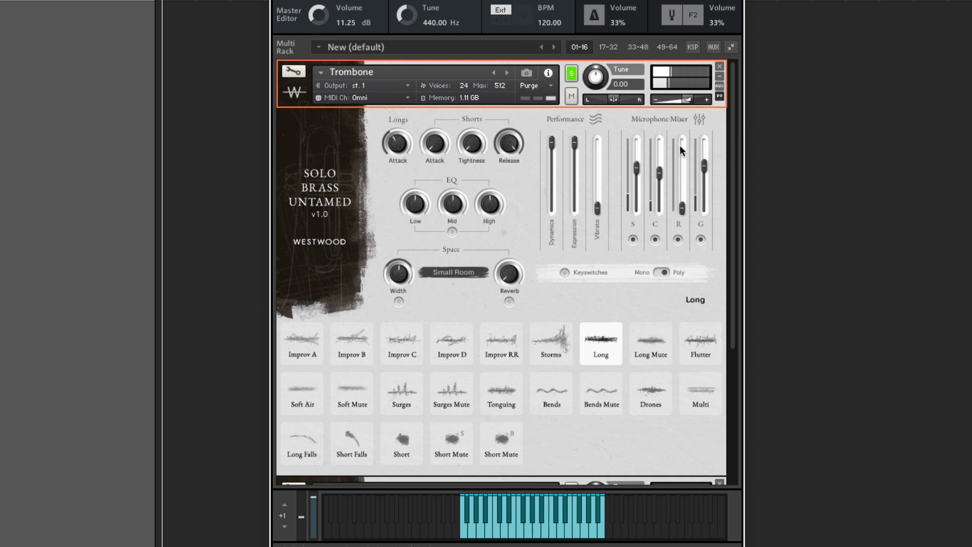
pyautogui.moveTo(682, 208); pyautogui.dragTo(676, 81)
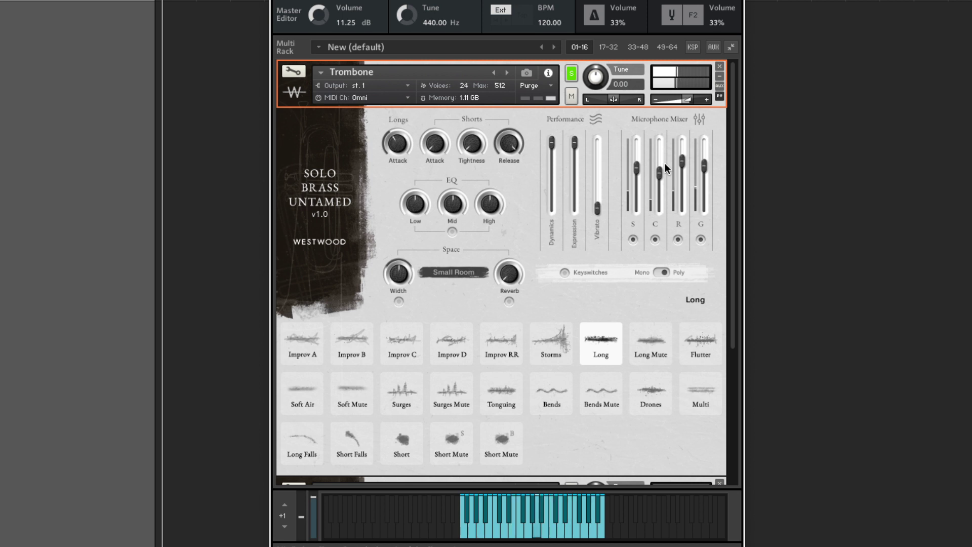
# - Refine the microphone blend by raising S and C a little and lowering G and R slightly
pyautogui.moveTo(663, 174); pyautogui.dragTo(657, 164)
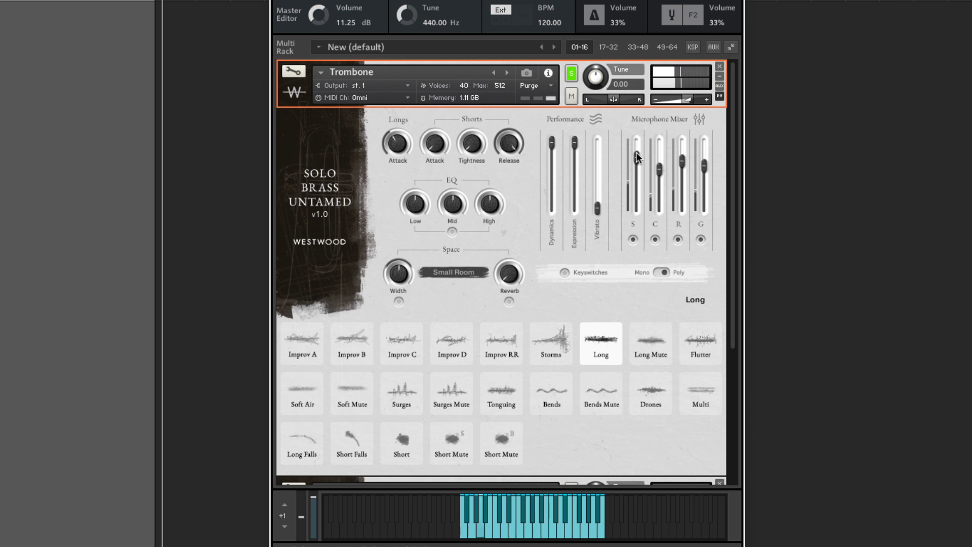
pyautogui.moveTo(698, 163); pyautogui.dragTo(699, 184)
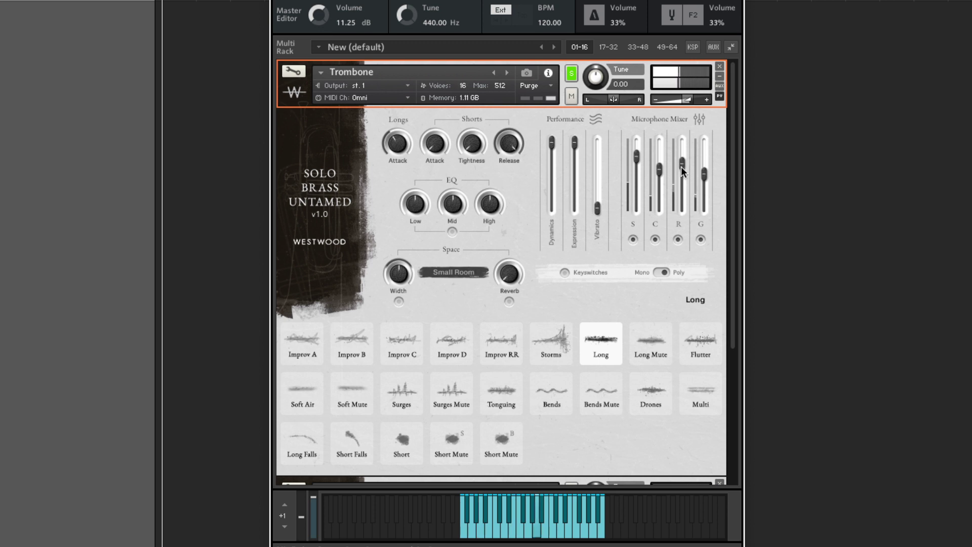
pyautogui.moveTo(656, 172)
pyautogui.mouseDown()
pyautogui.moveTo(662, 159)
pyautogui.moveTo(660, 169)
pyautogui.mouseUp()
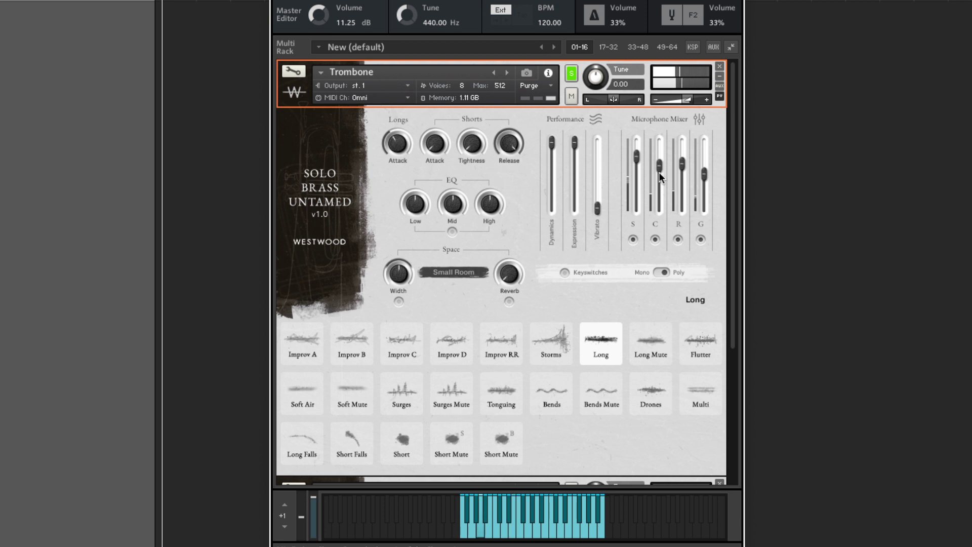
# - Turn on the trombone's EQ
pyautogui.click(452, 232)
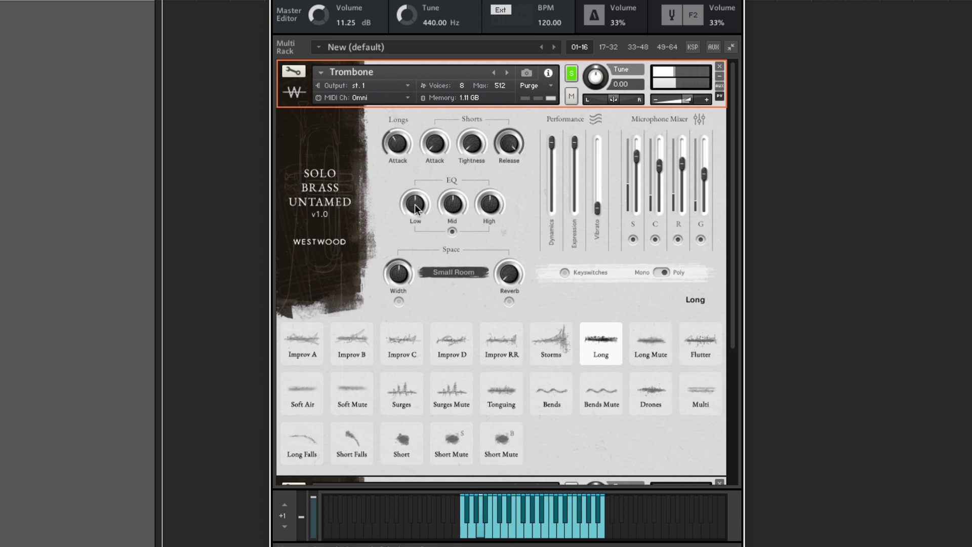